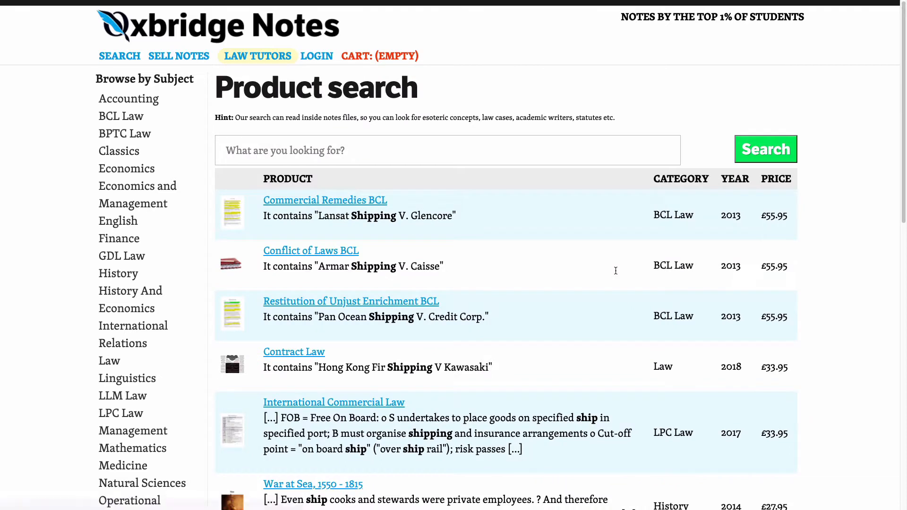
# Step: Search the Oxbridge Notes products for "shipping law"
pyautogui.scroll(-3, 522, 197)
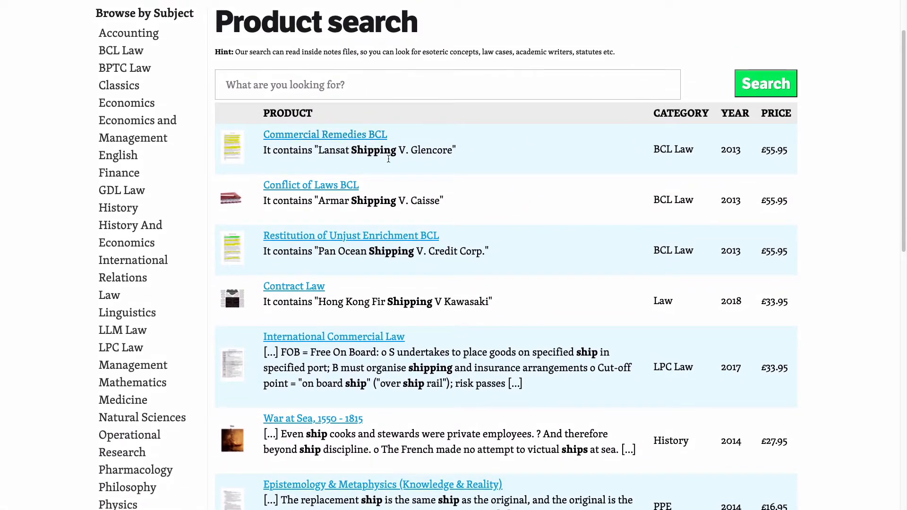
pyautogui.scroll(3, 577, 182)
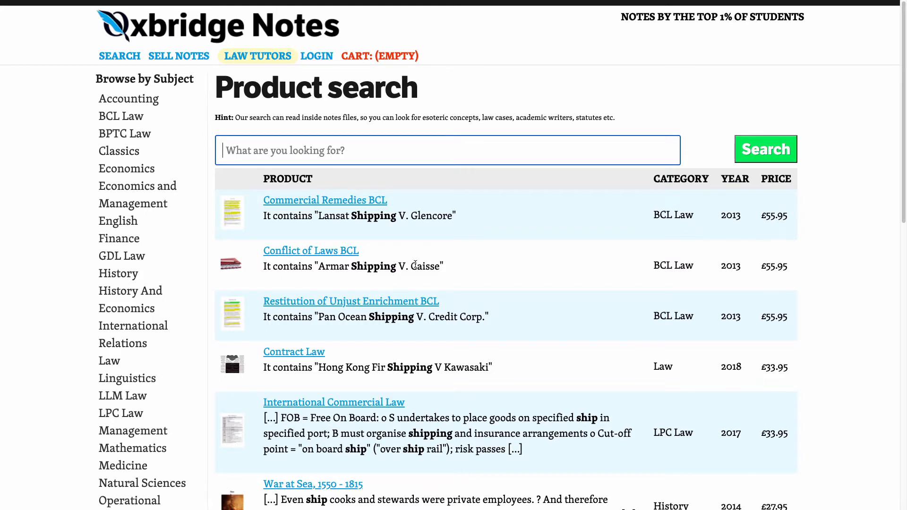
pyautogui.click(397, 151)
pyautogui.click(279, 179)
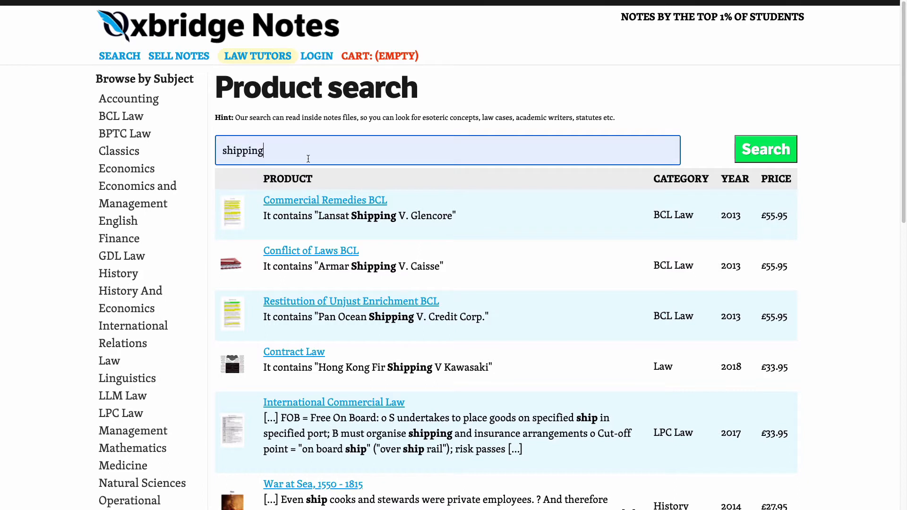
pyautogui.write('. law')
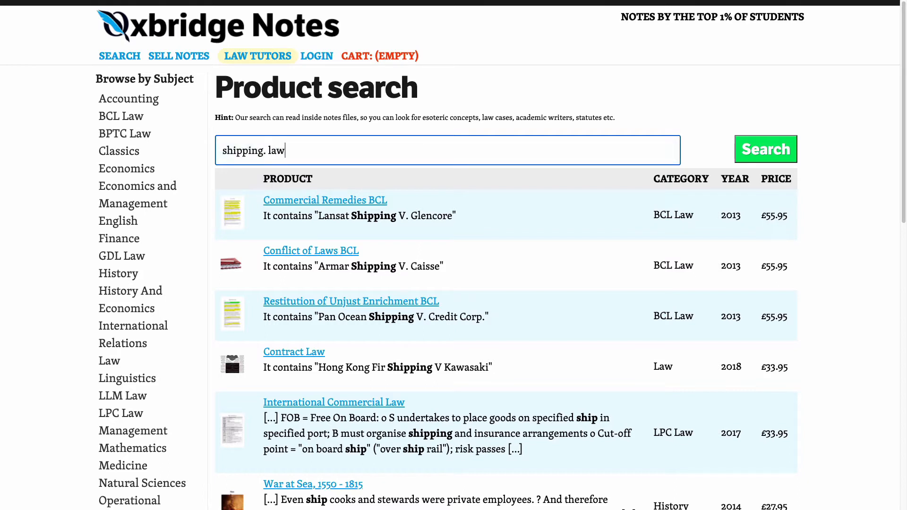
pyautogui.press('Left')
pyautogui.press('Left')
pyautogui.press('Left')
pyautogui.press('Left')
pyautogui.press('BackSpace')
pyautogui.press('Return')
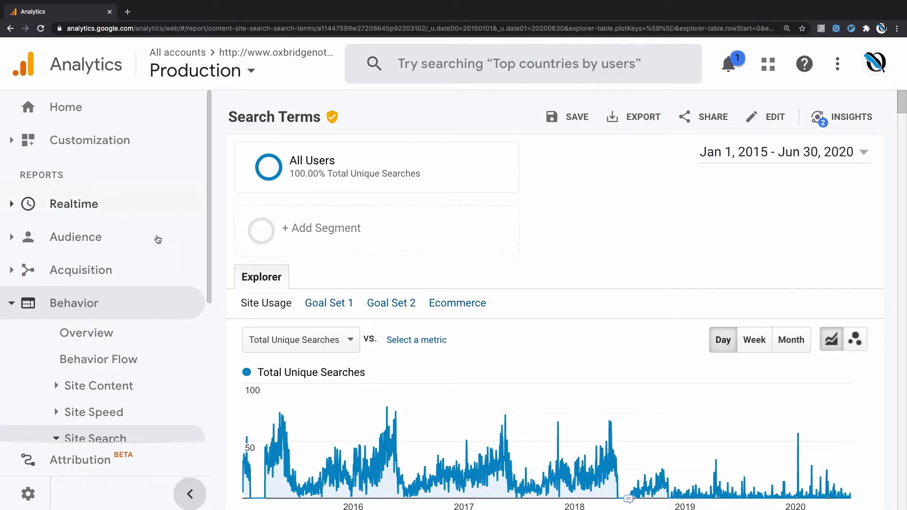
# Step: Open the Production view's settings in Google Analytics and inspect the site search tracking and its query parameters
pyautogui.scroll(-2, 103, 350)
pyautogui.scroll(-3, 103, 357)
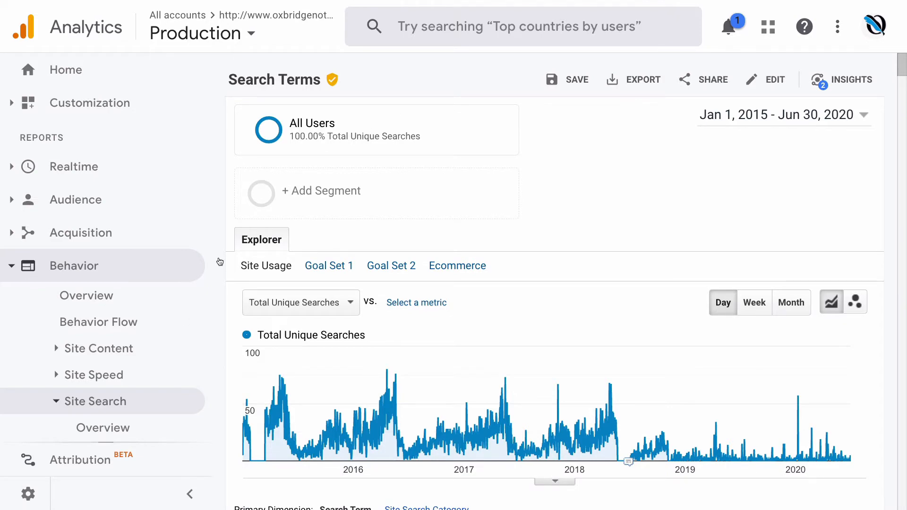
pyautogui.click(30, 493)
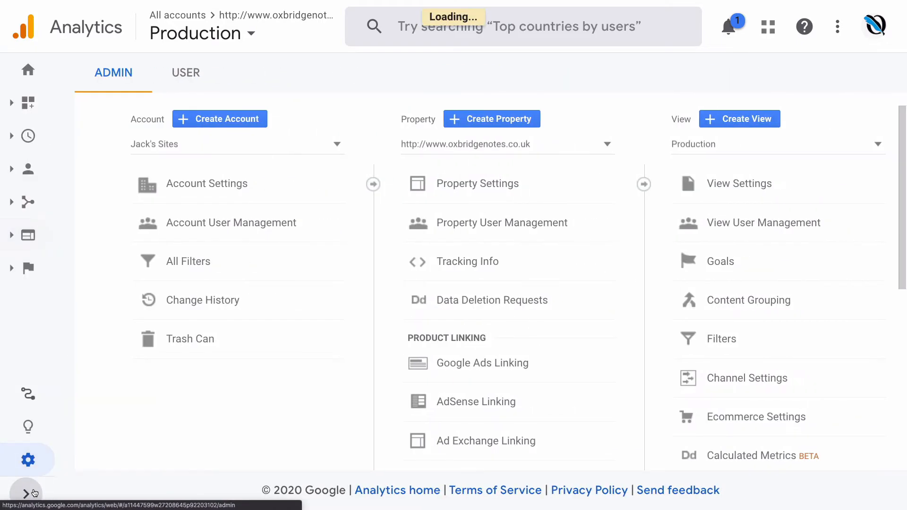
pyautogui.click(746, 193)
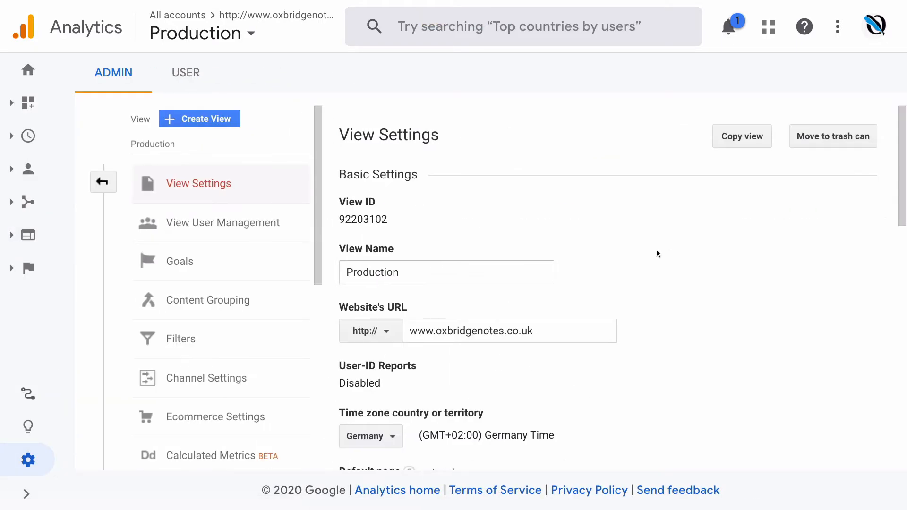
pyautogui.scroll(-2, 657, 250)
pyautogui.scroll(-10, 657, 249)
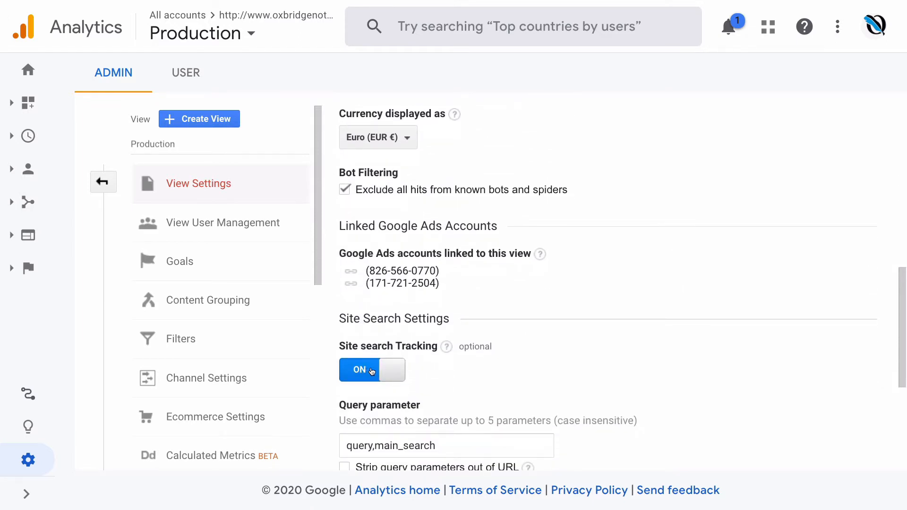
pyautogui.scroll(-1, 371, 372)
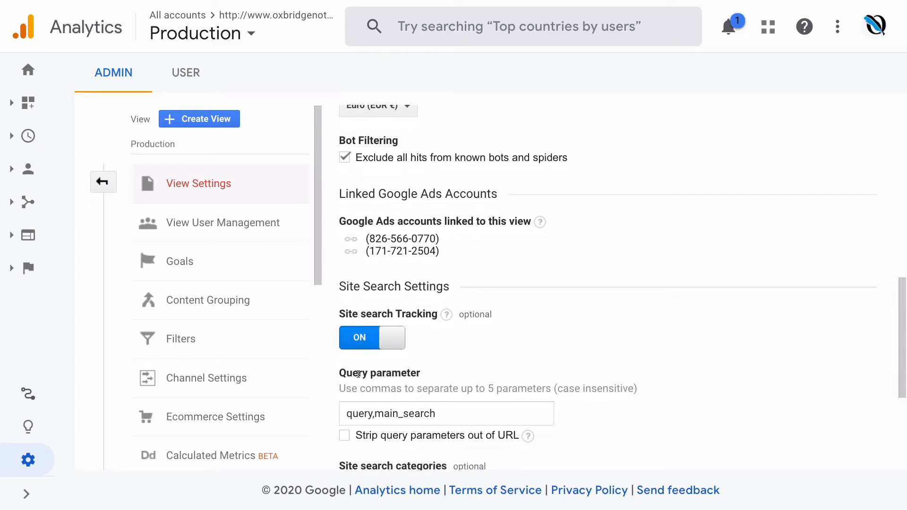
pyautogui.doubleClick(368, 411)
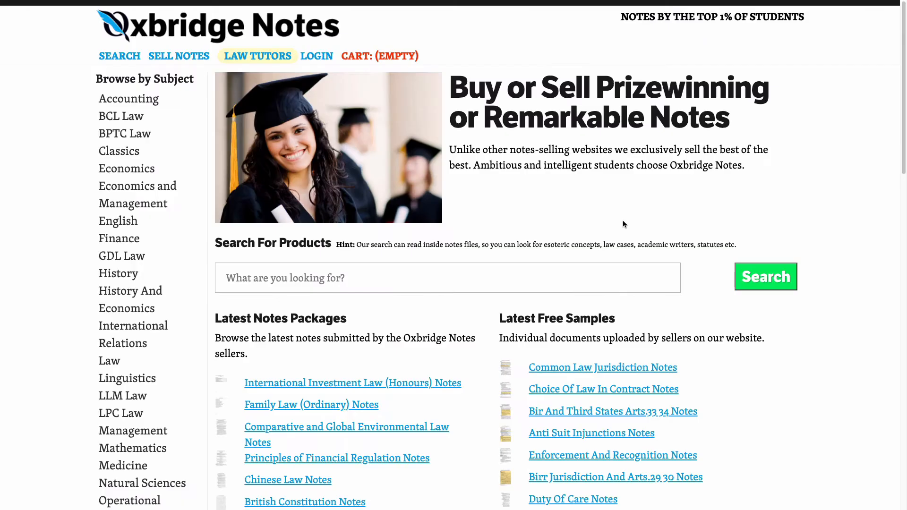
# Step: Switch to the Oxbridge Notes homepage, search for "shipping", and highlight the main_search parameter in the results page's URL
pyautogui.click(559, 273)
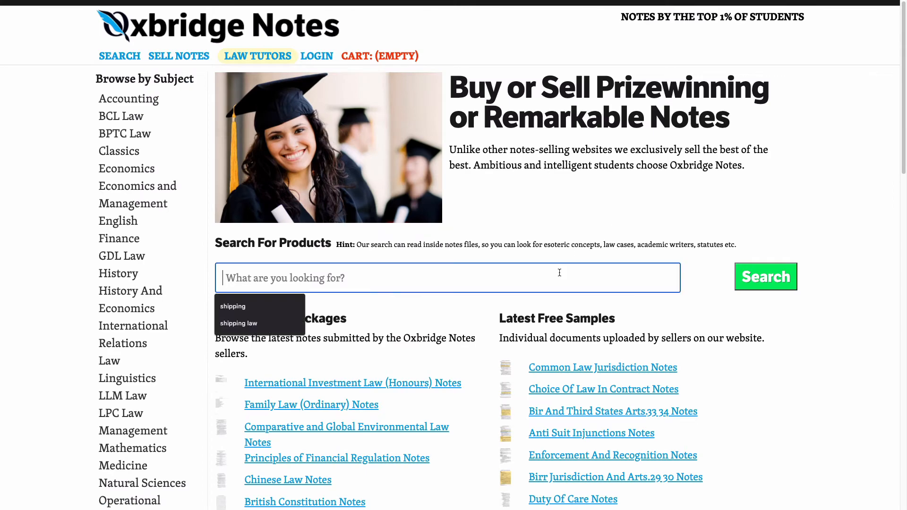
pyautogui.click(232, 307)
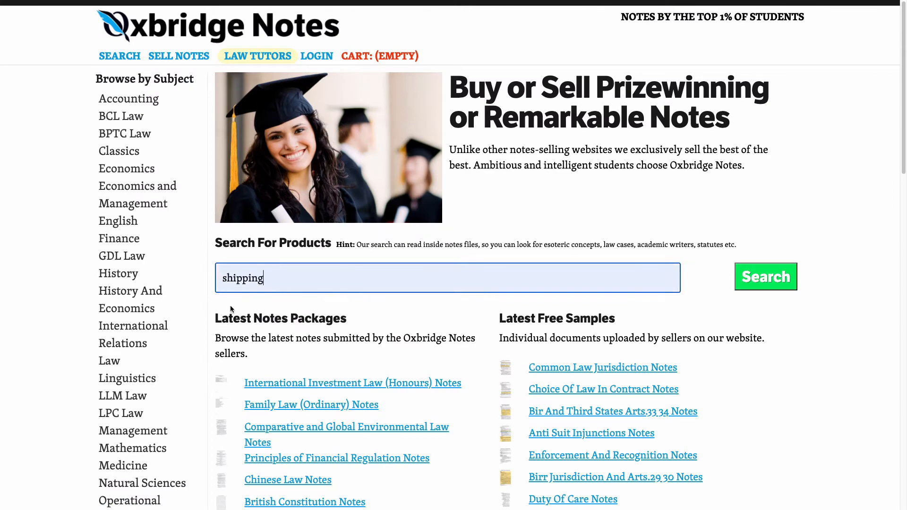
pyautogui.click(763, 279)
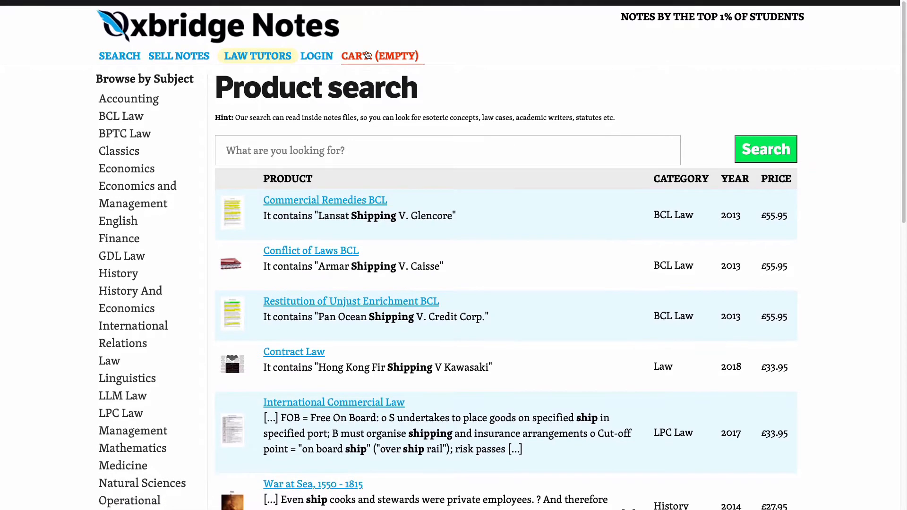
pyautogui.press('super+shift+f')
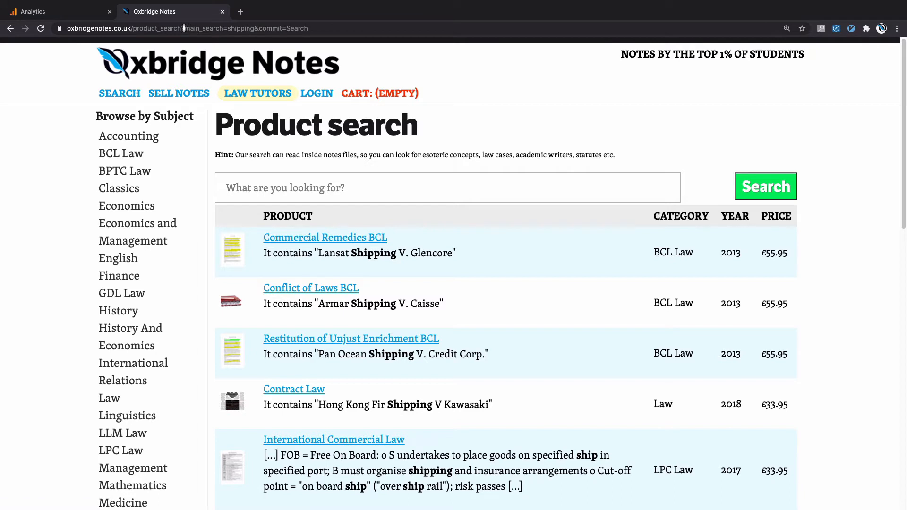
pyautogui.moveTo(181, 28); pyautogui.dragTo(255, 31)
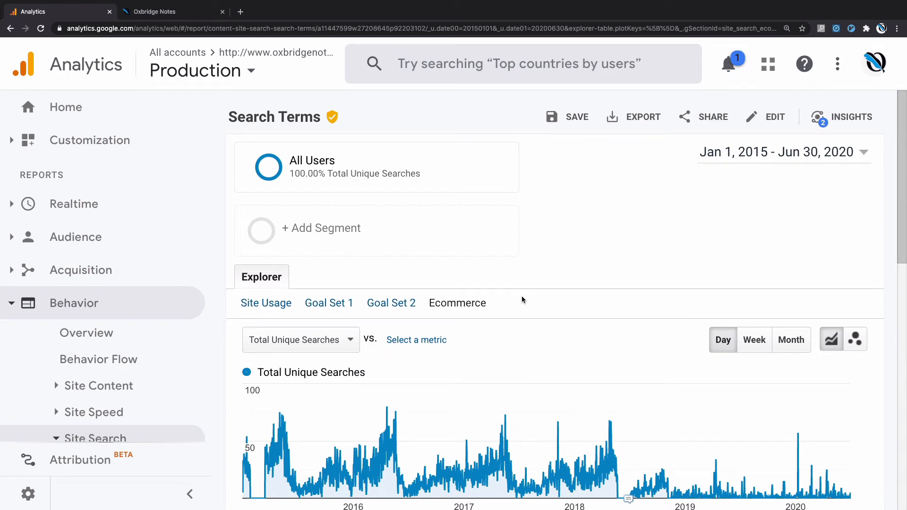
# Step: Switch to the Google Analytics Search Terms report, show 500 rows in its ecommerce table and skim the listed terms
pyautogui.scroll(-8, 523, 300)
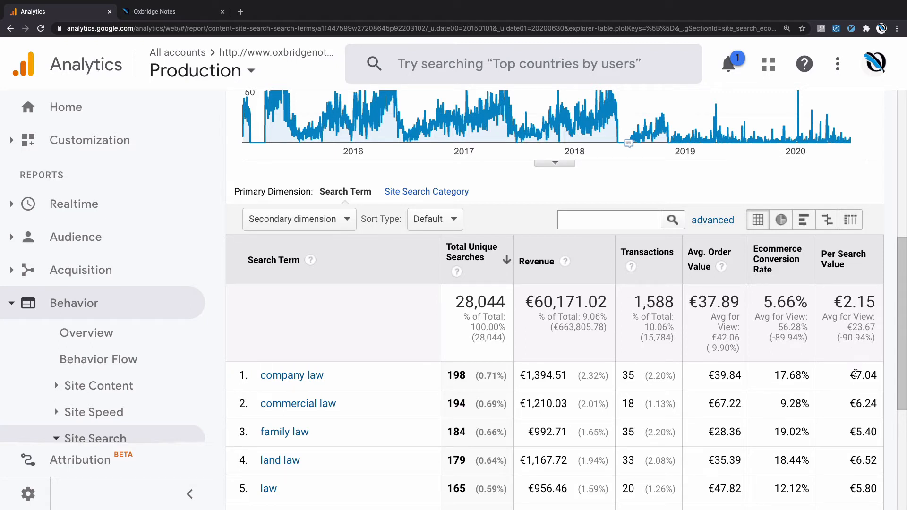
pyautogui.scroll(-2, 444, 438)
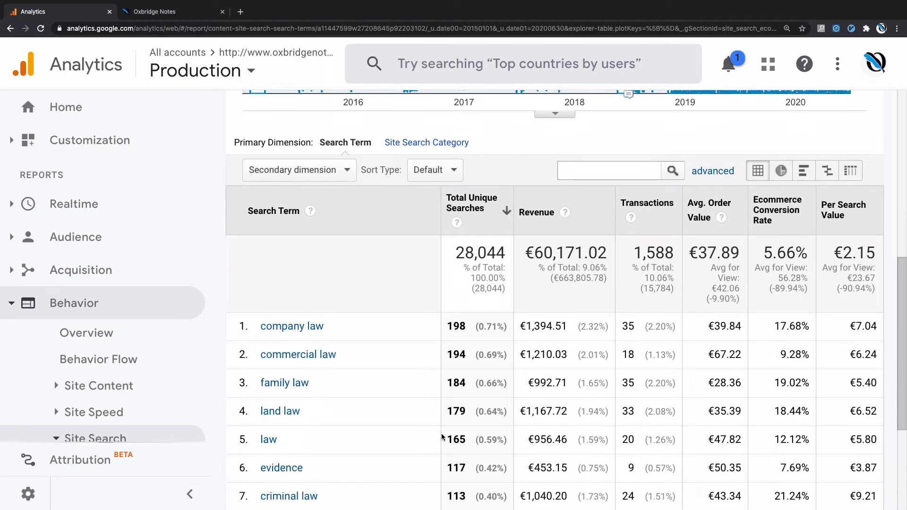
pyautogui.scroll(-2, 463, 236)
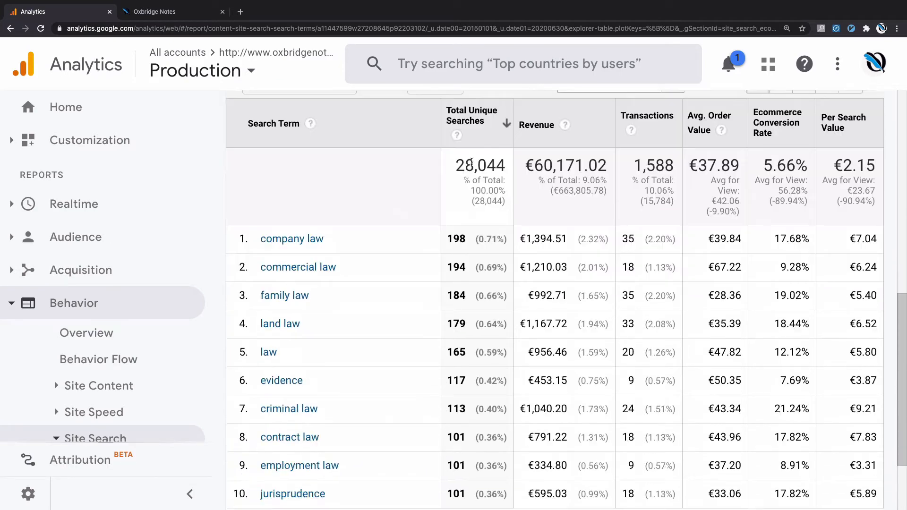
pyautogui.scroll(-3, 472, 162)
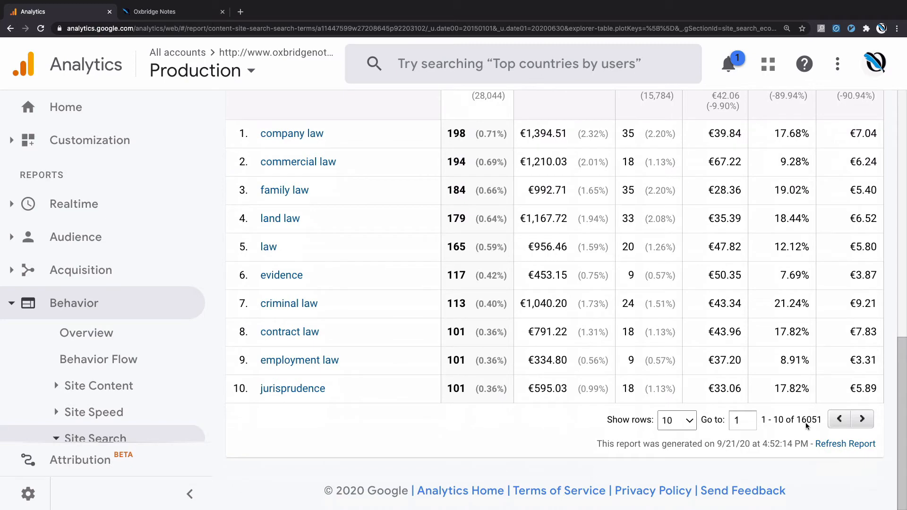
pyautogui.click(678, 421)
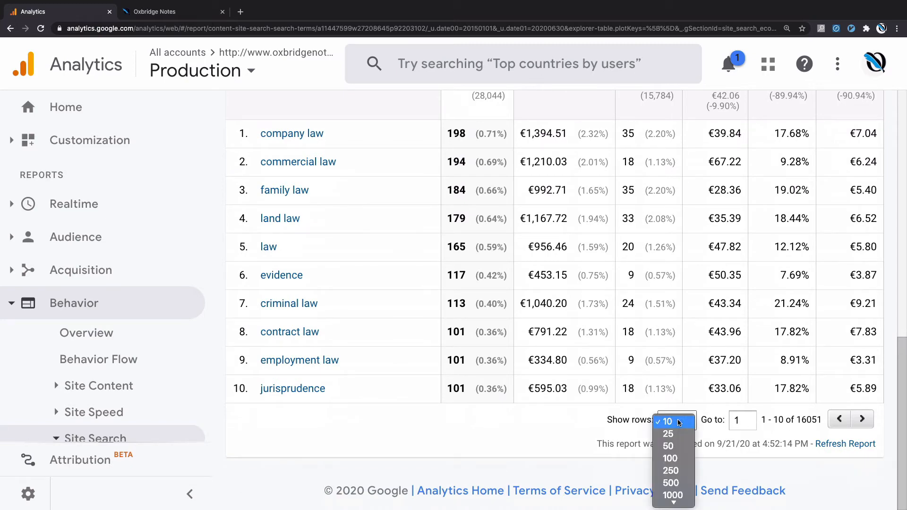
pyautogui.click(674, 481)
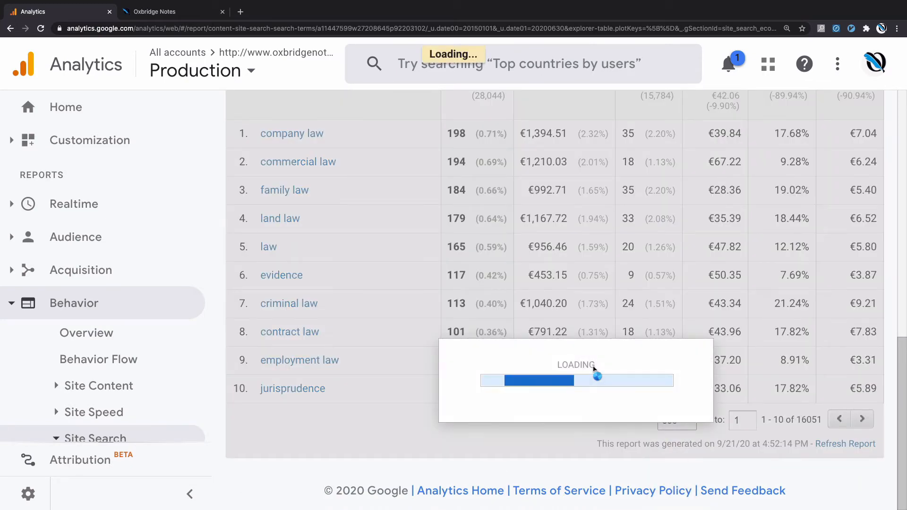
pyautogui.scroll(-20, 594, 367)
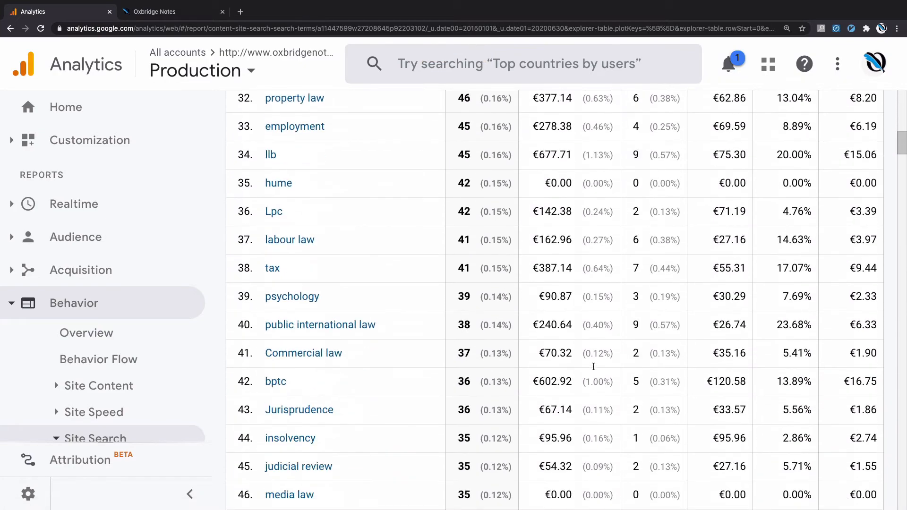
pyautogui.scroll(-20, 594, 366)
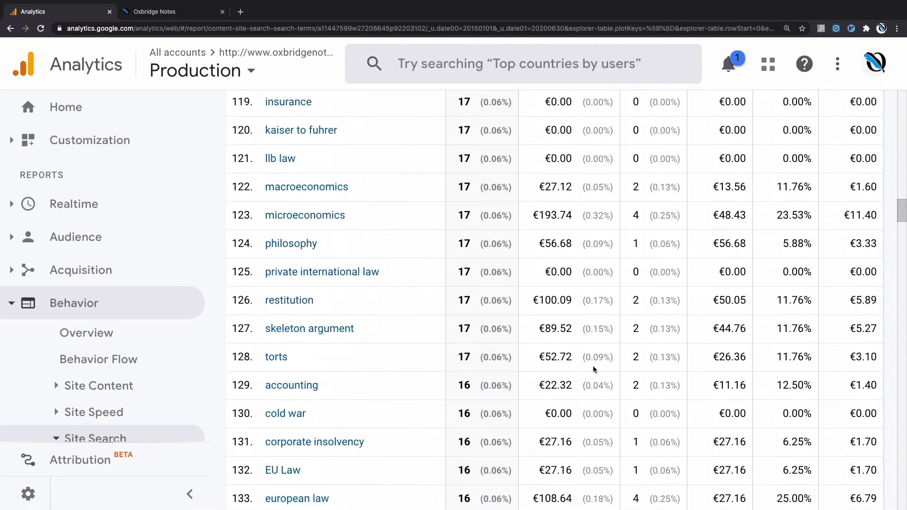
pyautogui.scroll(20, 595, 369)
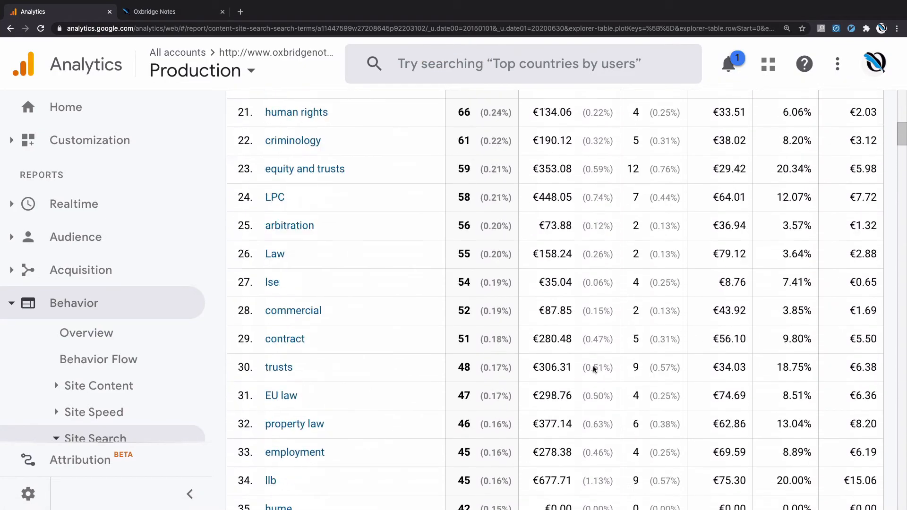
pyautogui.scroll(-5, 480, 160)
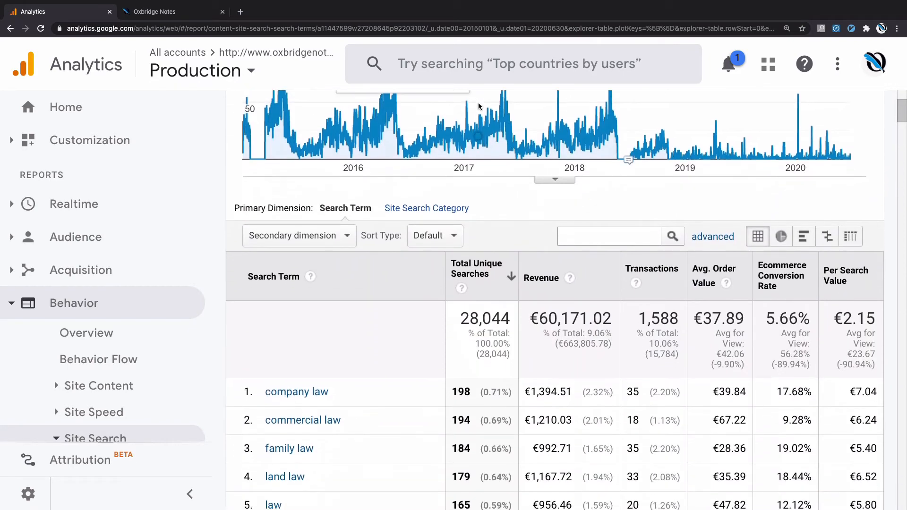
# Step: Create an advanced table filter that includes search terms with Total Unique Searches greater than 30
pyautogui.scroll(-2, 479, 105)
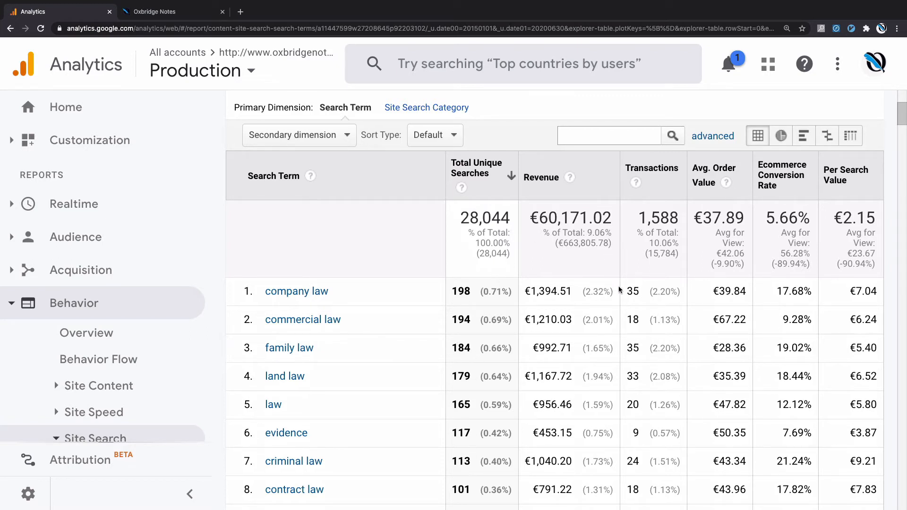
pyautogui.scroll(2, 647, 311)
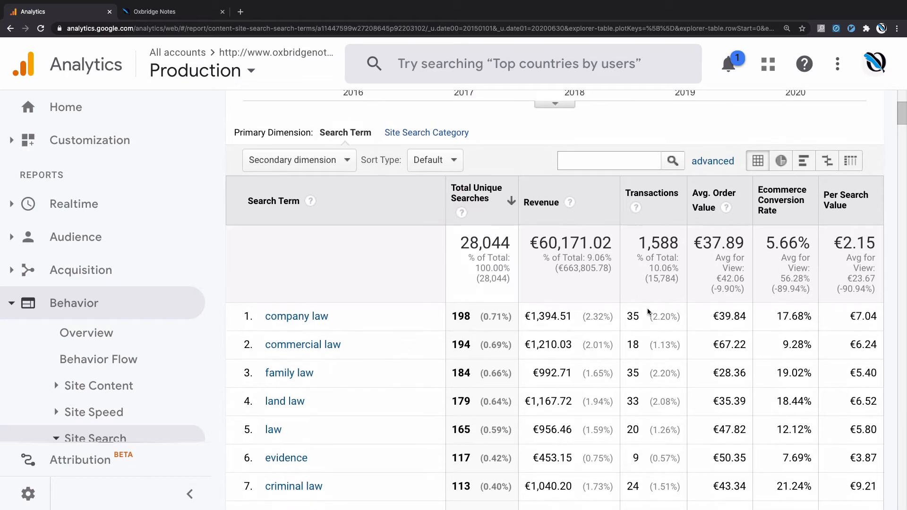
pyautogui.scroll(3, 648, 311)
pyautogui.click(712, 200)
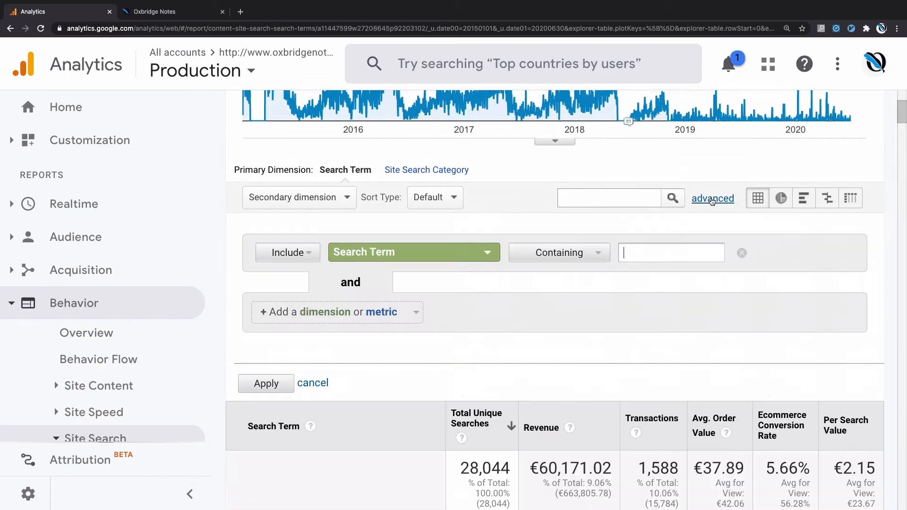
pyautogui.click(466, 258)
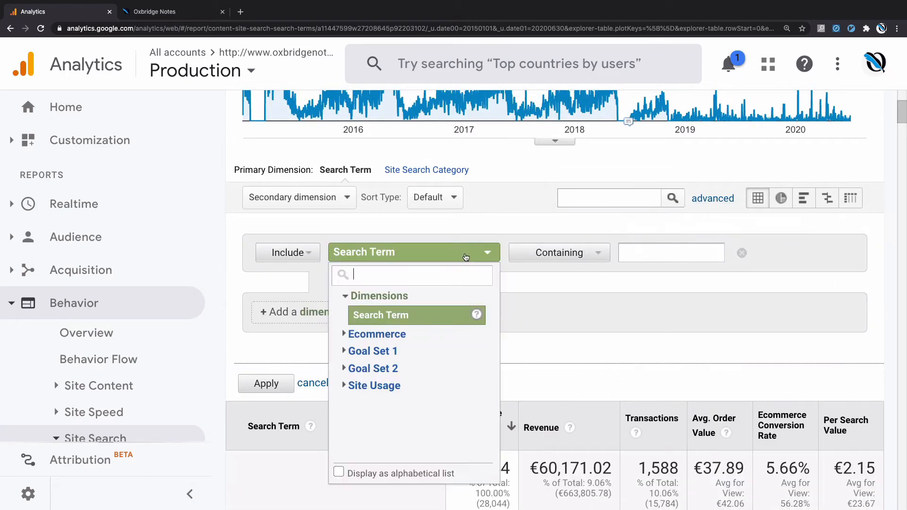
pyautogui.write('sea')
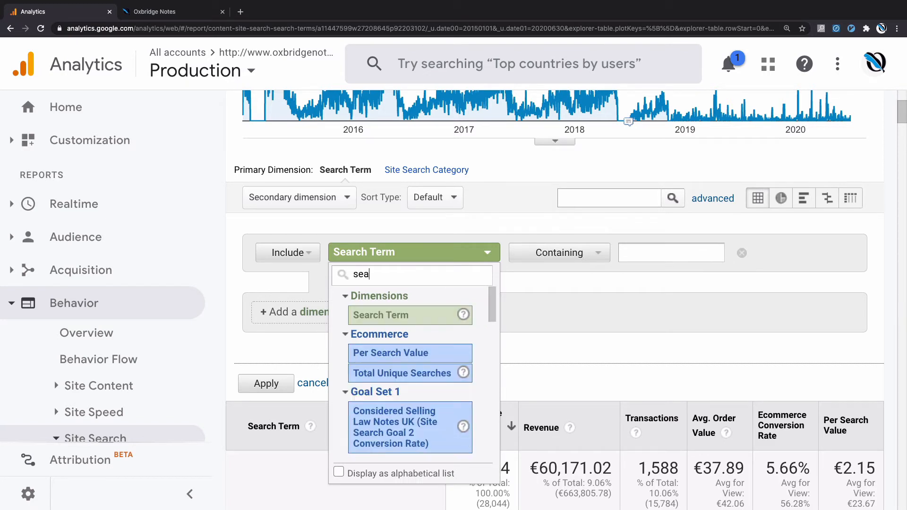
pyautogui.click(405, 373)
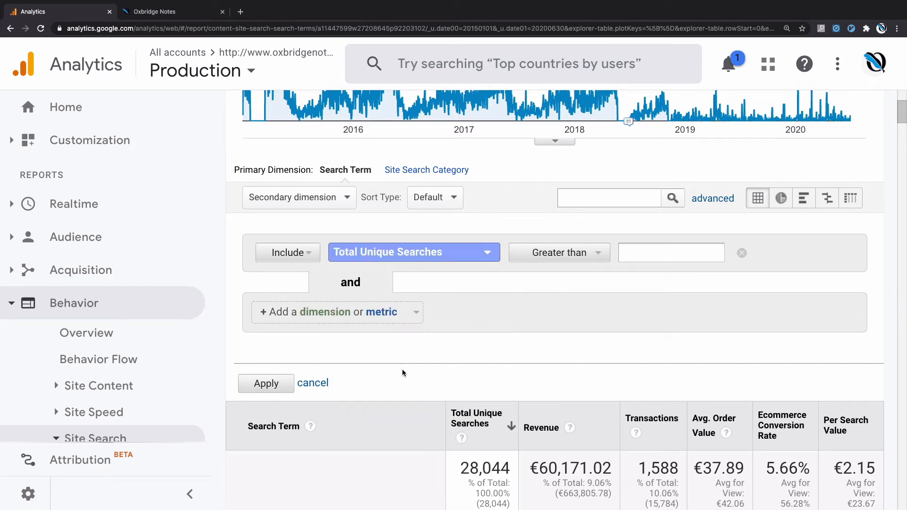
pyautogui.write('30')
# Step: Add a second filter condition on Transactions with the value 0 and apply the filter to the search terms table
pyautogui.click(318, 313)
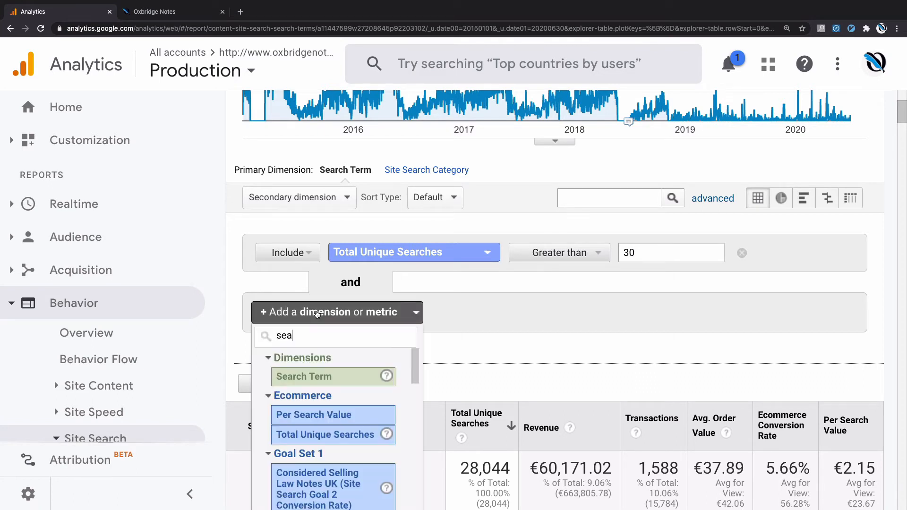
pyautogui.write('tra')
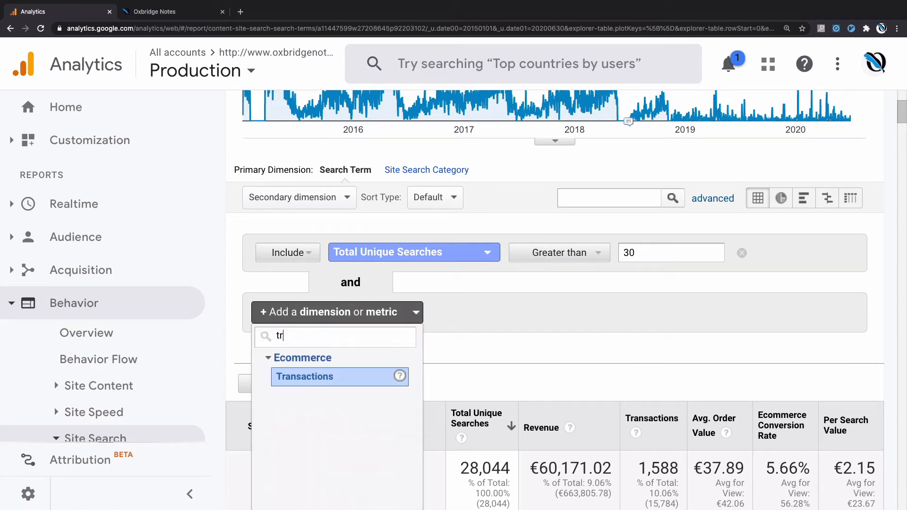
pyautogui.click(292, 380)
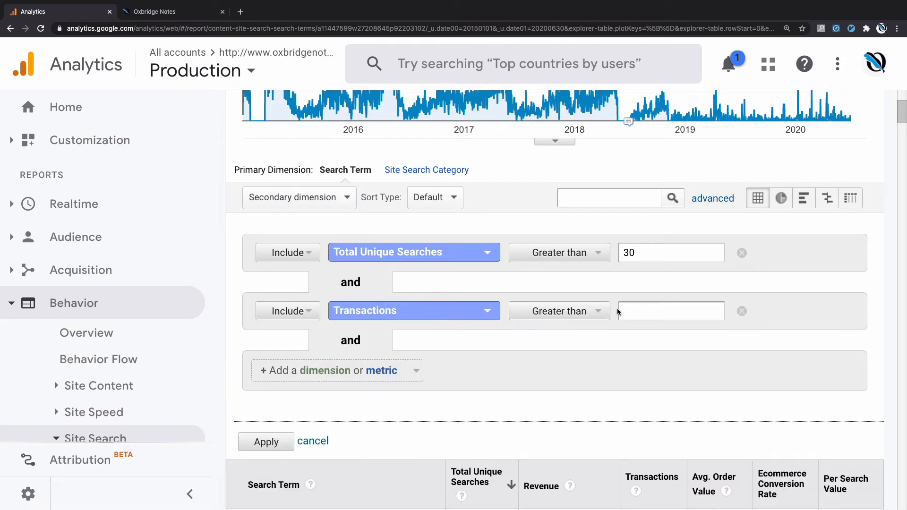
pyautogui.click(586, 311)
pyautogui.click(570, 336)
pyautogui.click(646, 310)
pyautogui.write('0')
pyautogui.click(279, 442)
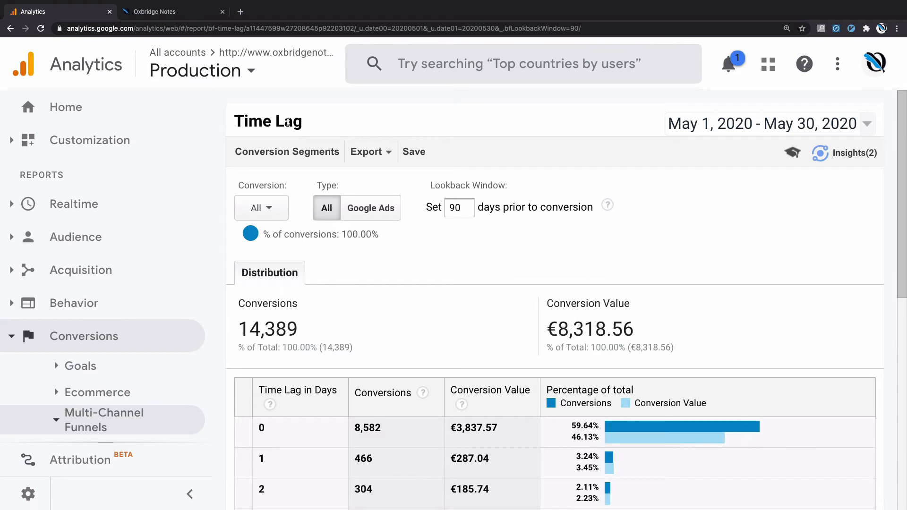
# Step: In the Multi-Channel Funnels Time Lag report, limit the conversions to Ecommerce transactions by excluding all goals
pyautogui.scroll(-1, 115, 325)
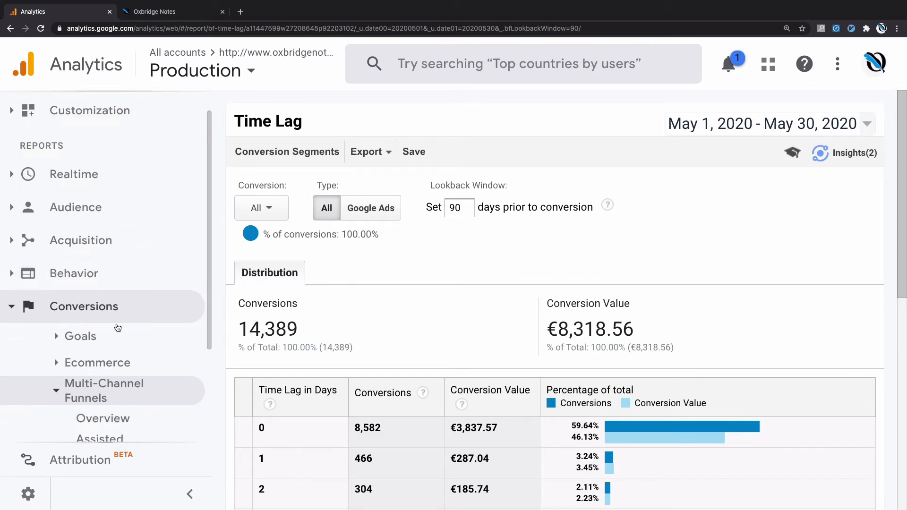
pyautogui.scroll(-3, 107, 375)
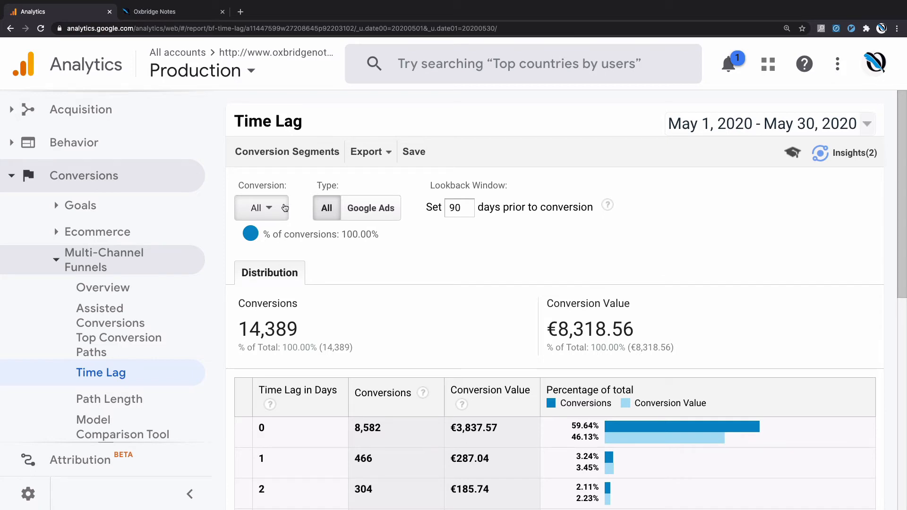
pyautogui.click(285, 208)
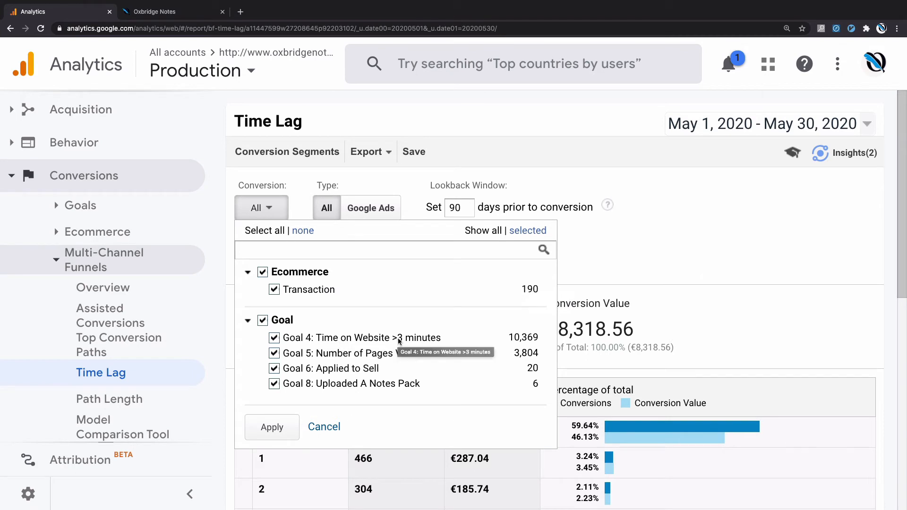
pyautogui.click(280, 428)
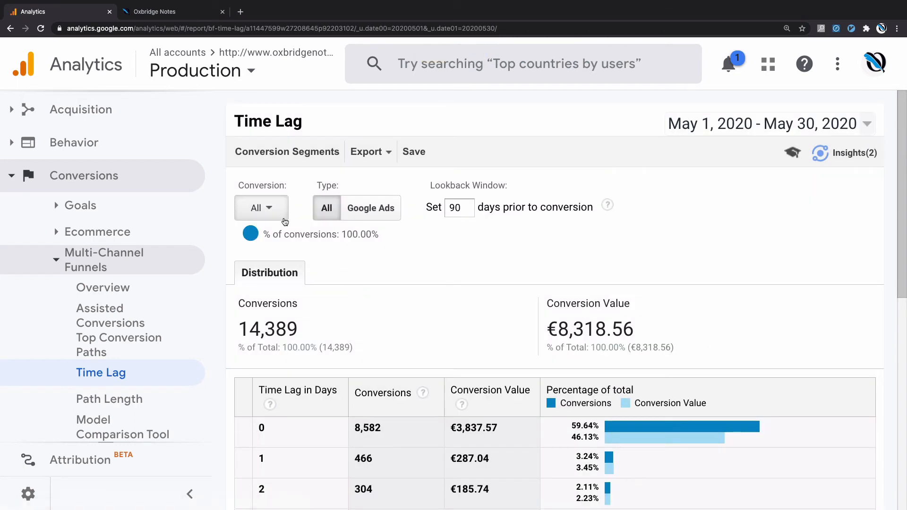
pyautogui.click(272, 211)
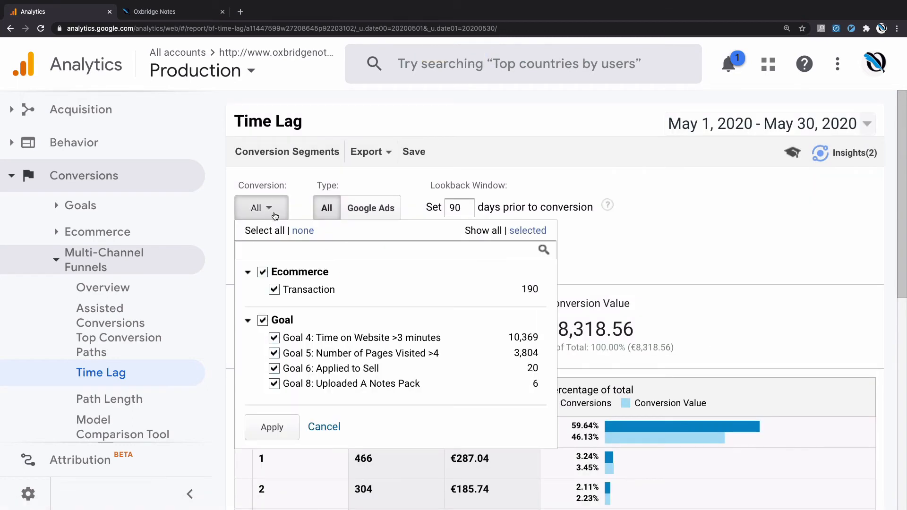
pyautogui.click(263, 321)
pyautogui.click(269, 427)
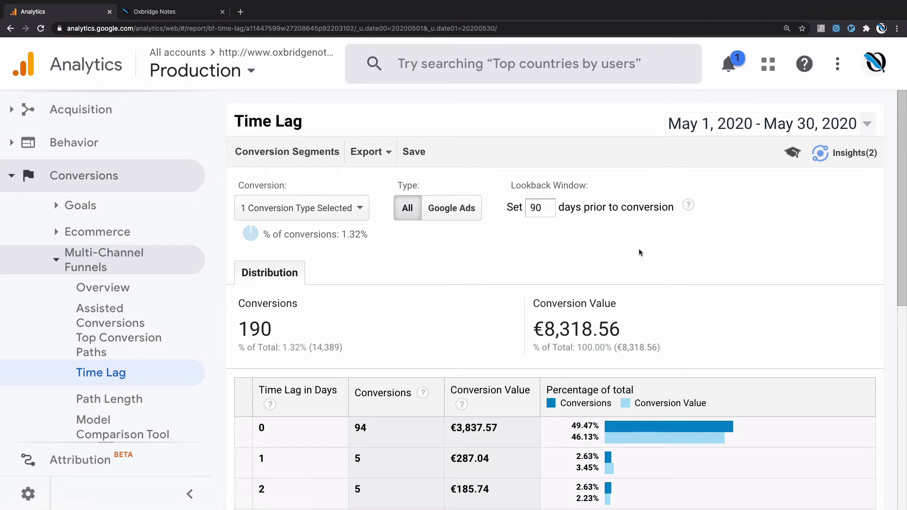
# Step: Examine the Time Lag table's transaction conversions and conversion values for each number of days
pyautogui.scroll(-4, 640, 253)
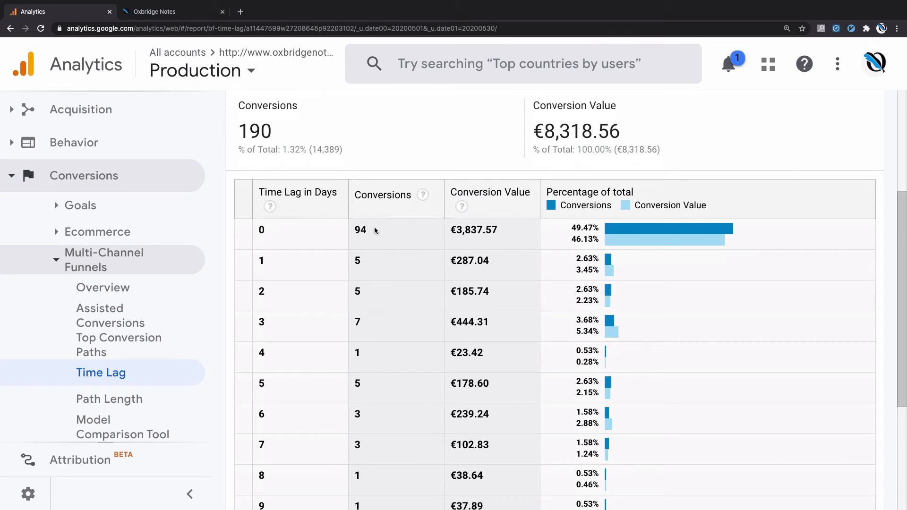
pyautogui.scroll(-1, 299, 236)
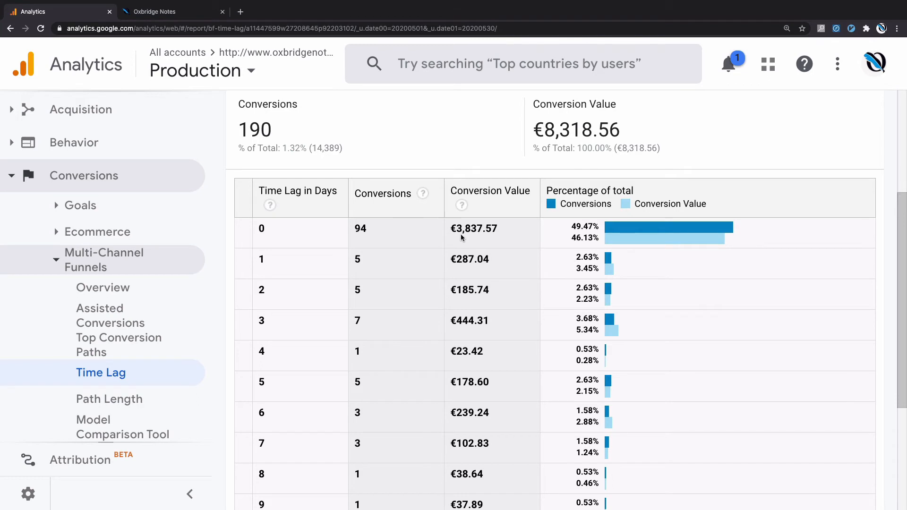
pyautogui.scroll(-2, 462, 237)
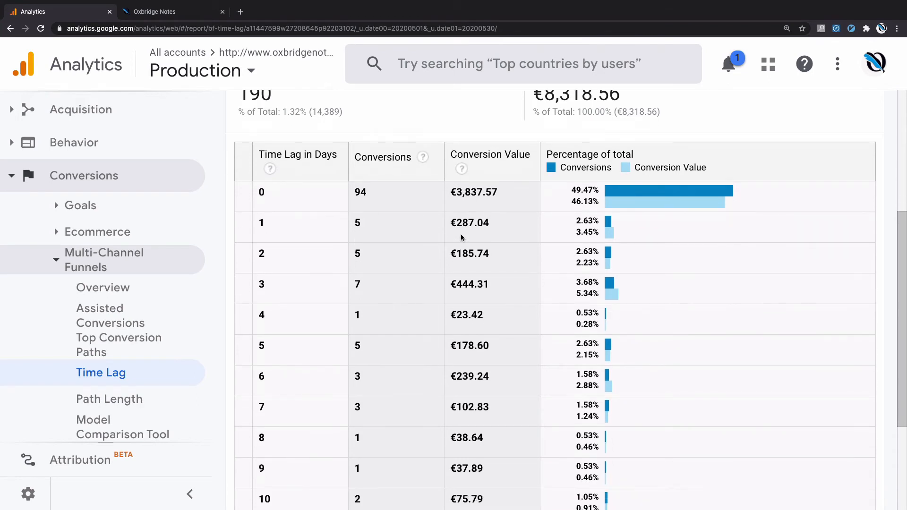
pyautogui.scroll(-5, 462, 237)
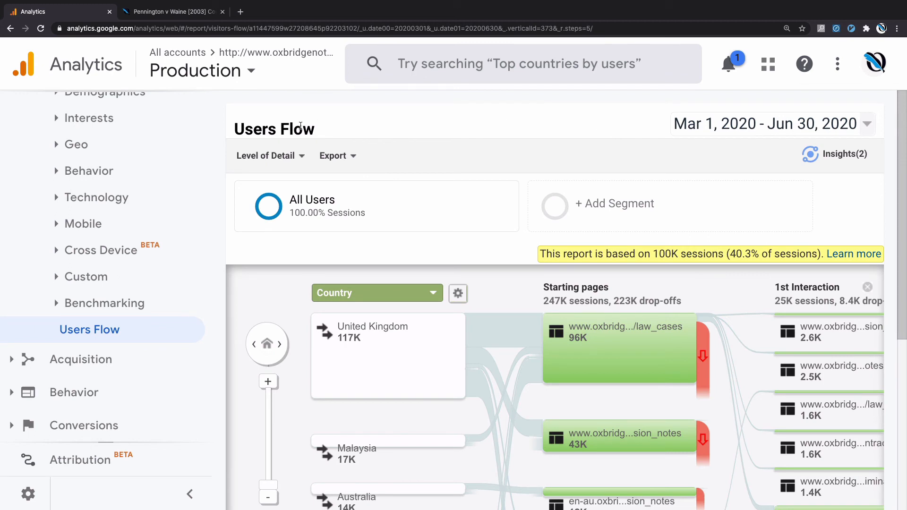
# Step: Locate Users Flow within the Audience reports, collapse the navigation, and examine the flow from countries and starting pages through the interactions
pyautogui.scroll(7, 201, 160)
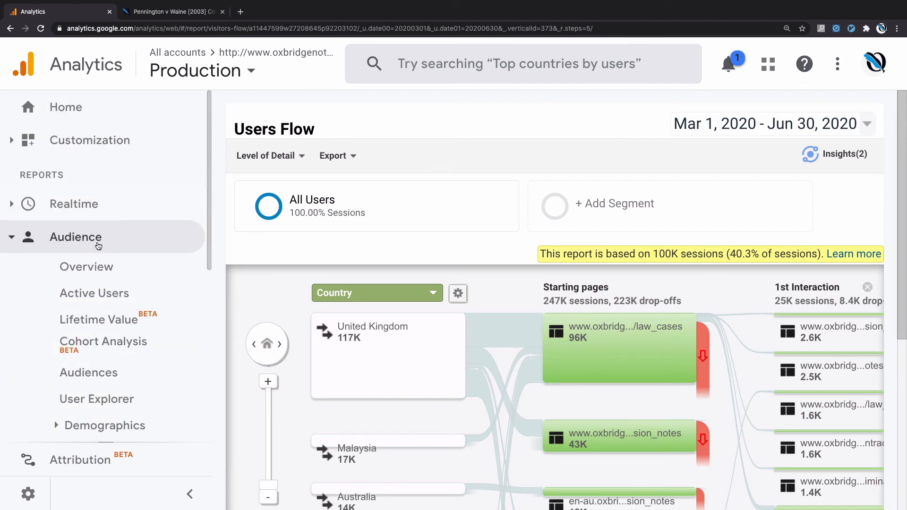
pyautogui.scroll(-6, 99, 246)
pyautogui.scroll(-1, 99, 245)
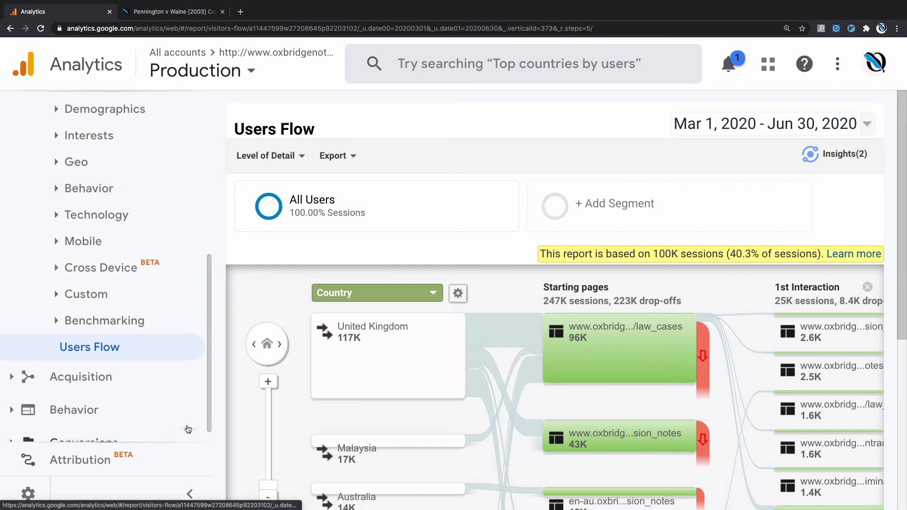
pyautogui.click(190, 495)
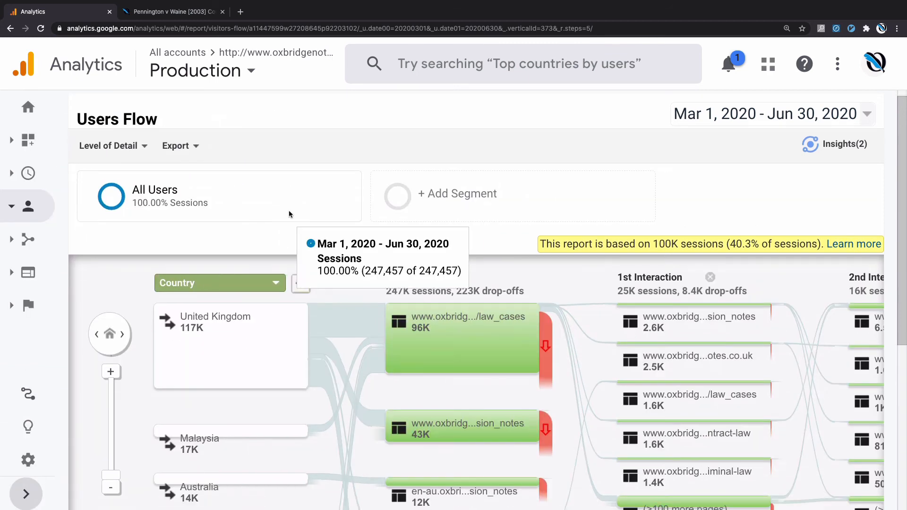
pyautogui.scroll(-2, 288, 211)
pyautogui.hscroll(5, 370, 226)
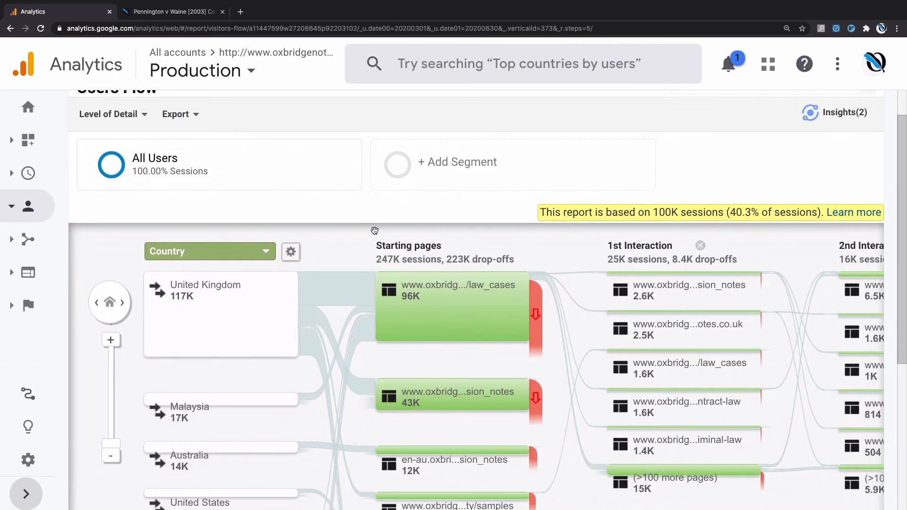
pyautogui.hscroll(1, 321, 230)
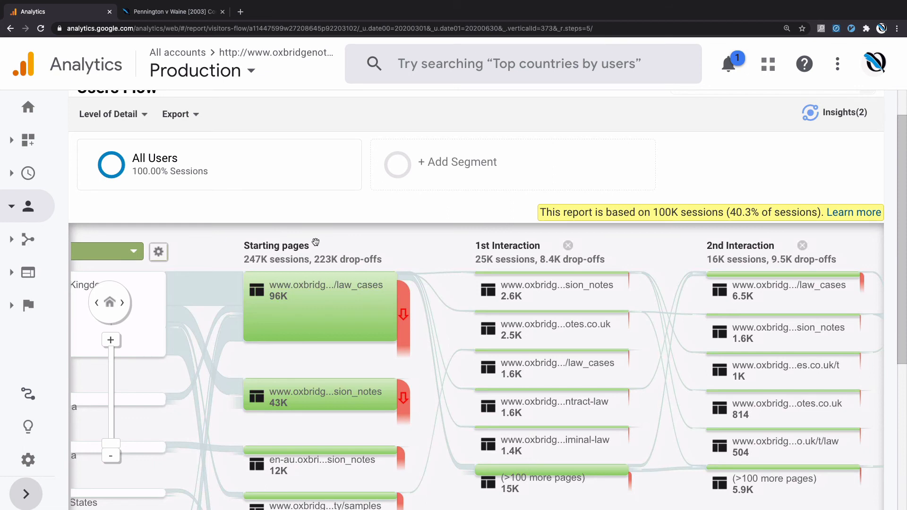
pyautogui.moveTo(368, 284)
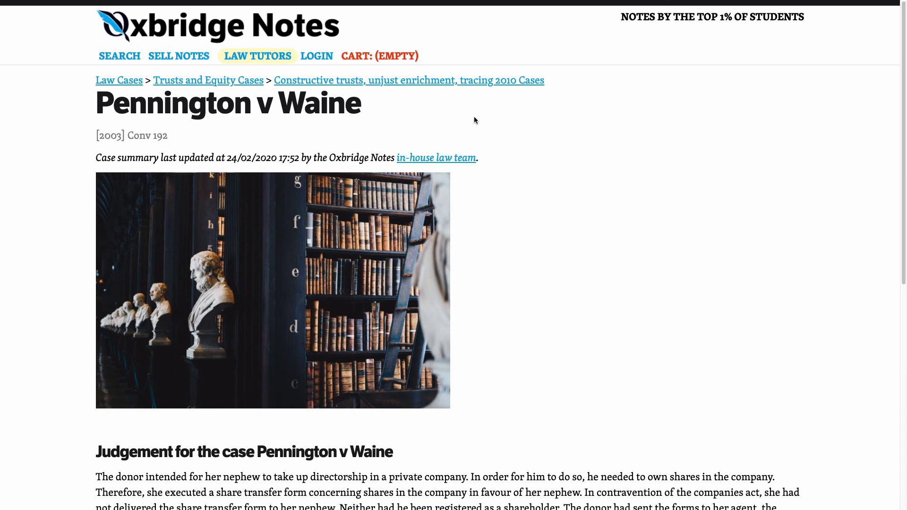
# Step: Switch to the Pennington v Waine case page on Oxbridge Notes and look through its judgement summary
pyautogui.scroll(-6, 475, 120)
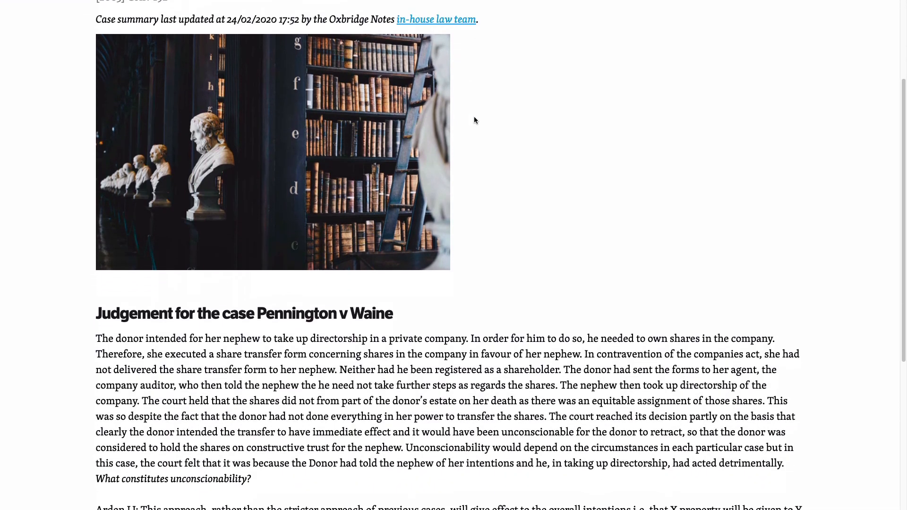
pyautogui.scroll(6, 475, 120)
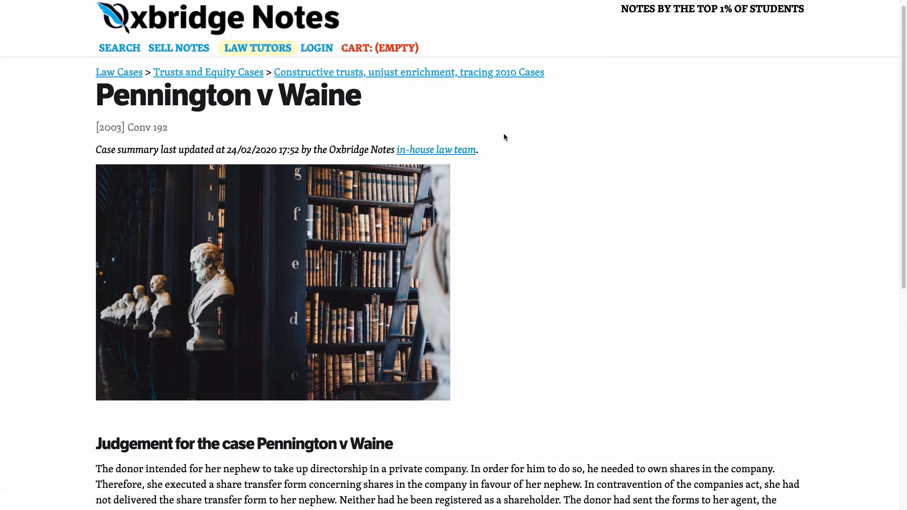
pyautogui.scroll(-4, 504, 134)
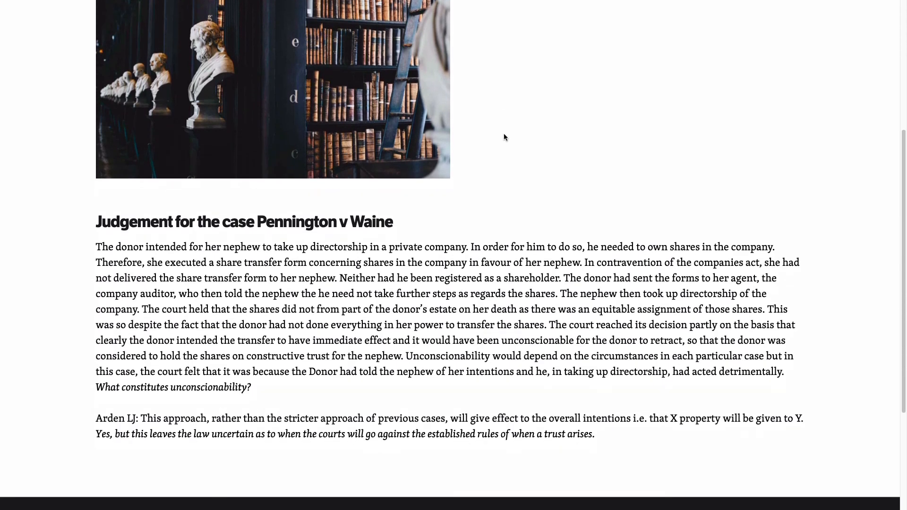